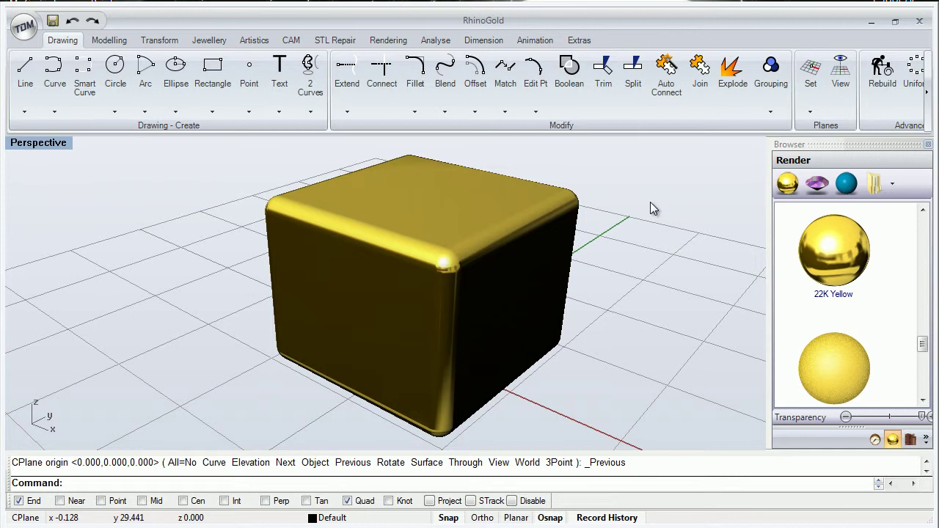
# - Switch the construction plane to world Right, then to world Left, orbiting between them
pyautogui.click(810, 112)
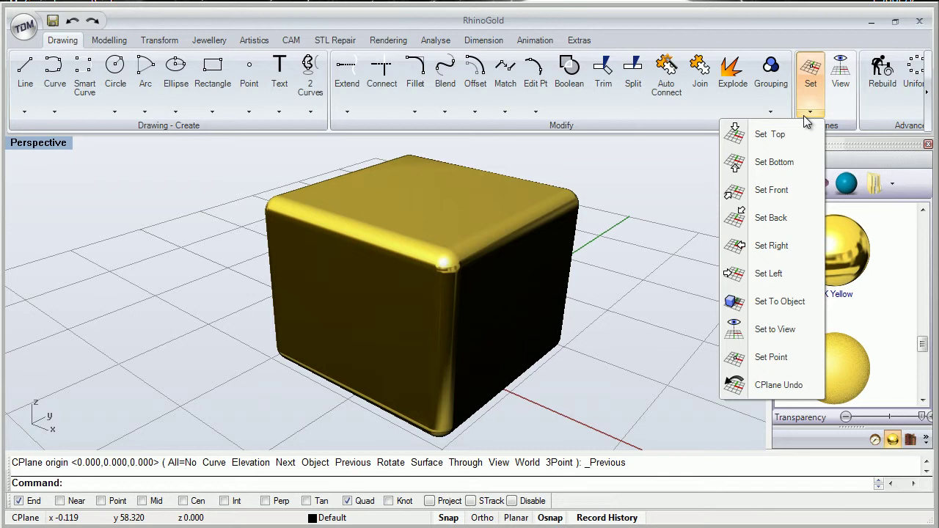
pyautogui.click(784, 246)
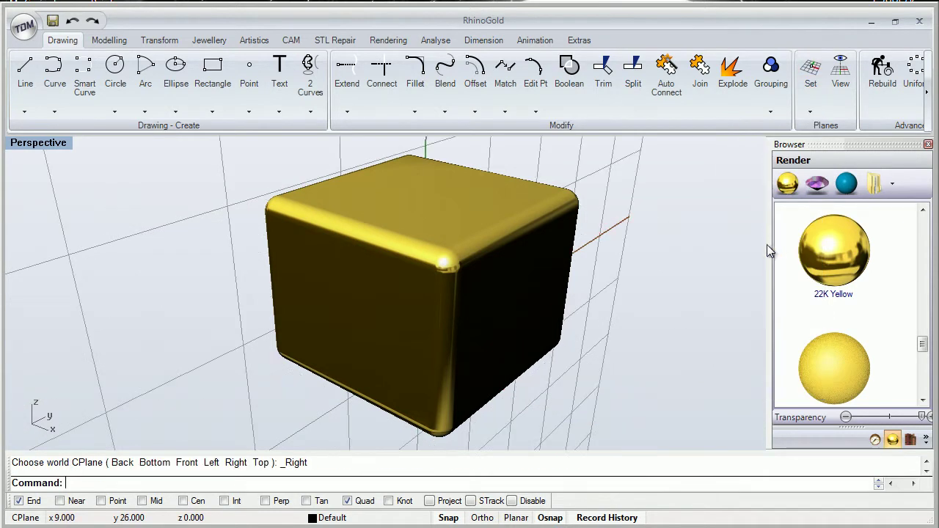
pyautogui.moveTo(512, 278); pyautogui.dragTo(558, 256, button='right')
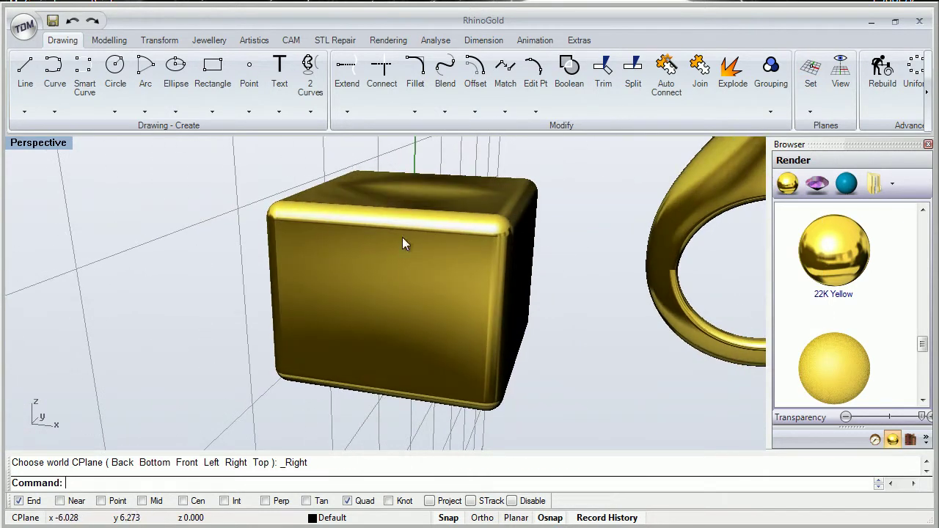
pyautogui.click(810, 111)
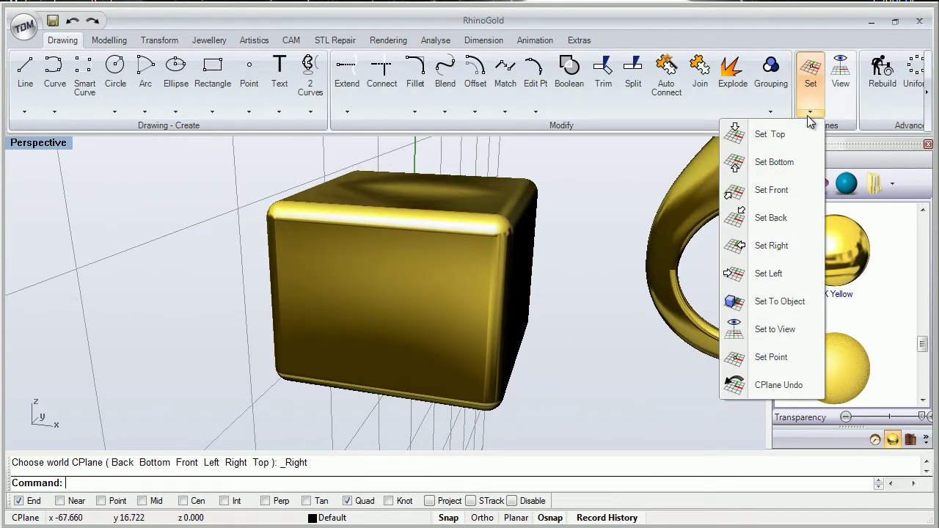
pyautogui.click(762, 270)
pyautogui.moveTo(587, 262); pyautogui.dragTo(432, 254, button='right')
pyautogui.scroll(-3, 455, 253)
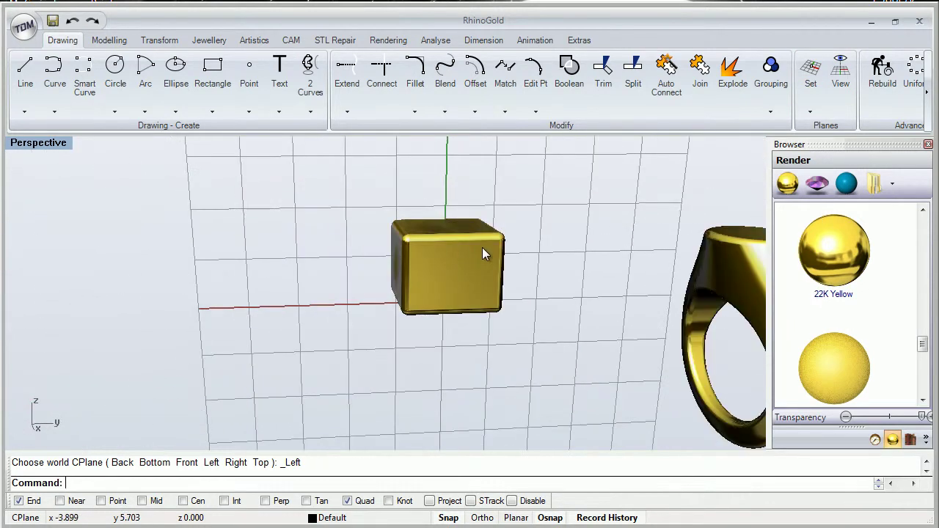
# - Switch the construction plane to world Front, then leave it on world Bottom
pyautogui.click(810, 111)
pyautogui.click(750, 195)
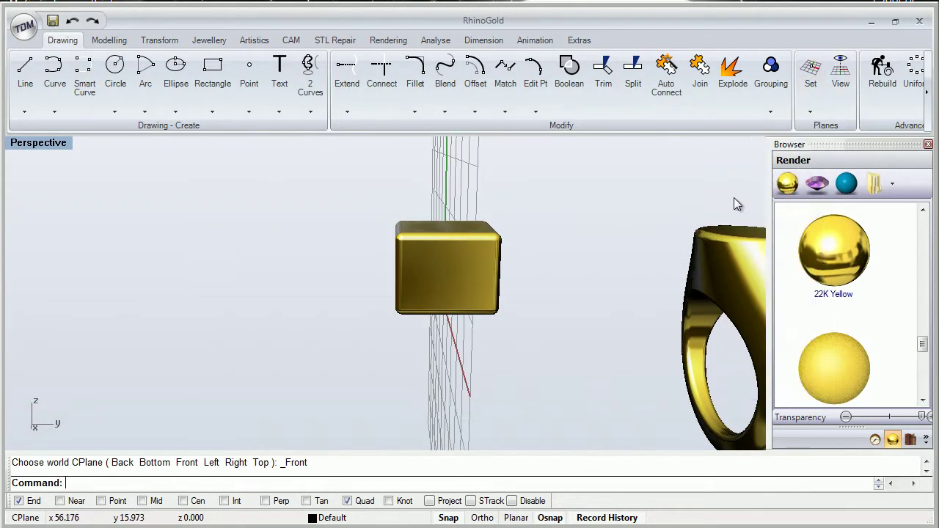
pyautogui.moveTo(486, 245); pyautogui.dragTo(419, 199, button='right')
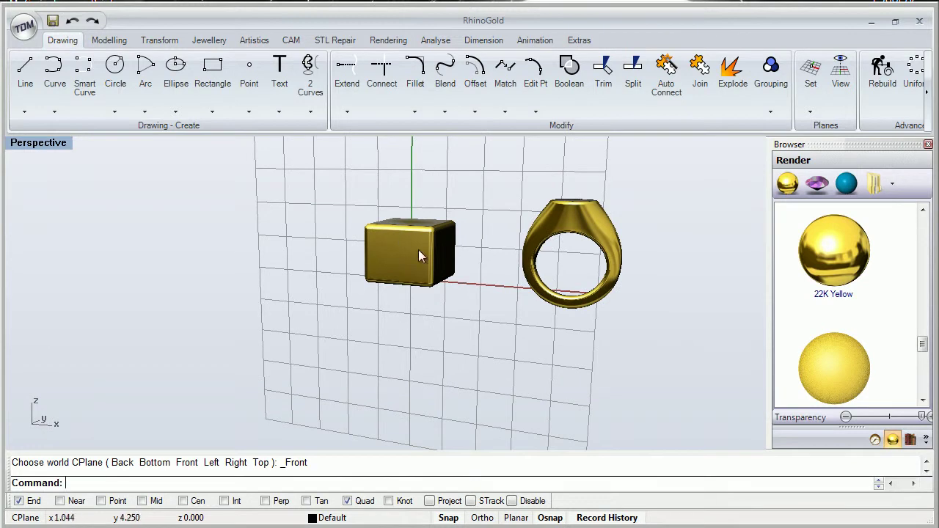
pyautogui.moveTo(419, 256); pyautogui.dragTo(493, 245, button='right')
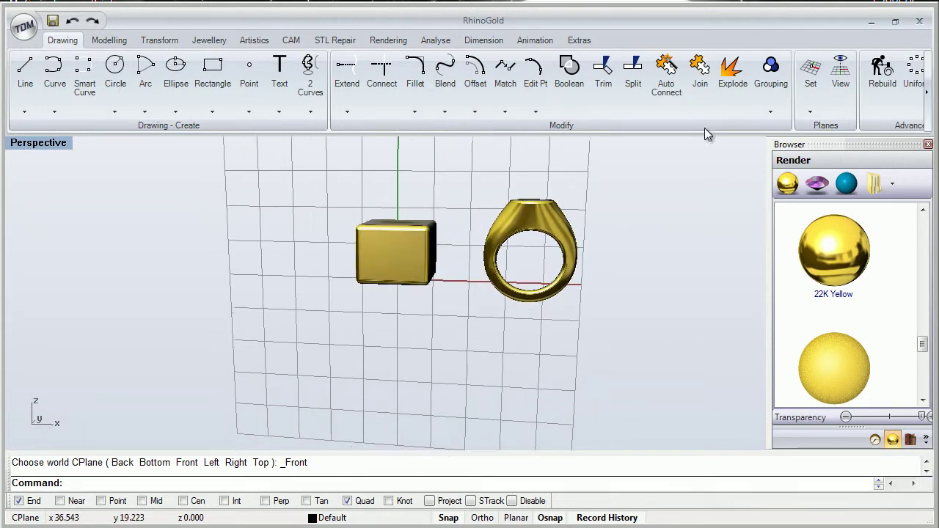
pyautogui.click(810, 112)
pyautogui.click(778, 161)
pyautogui.moveTo(646, 202); pyautogui.dragTo(406, 245, button='right')
pyautogui.scroll(8, 425, 235)
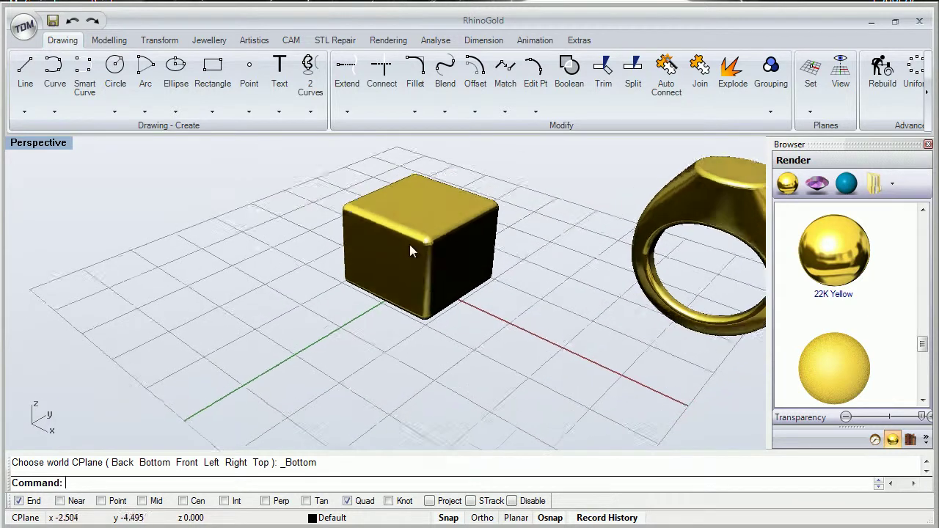
# - Run CPlane Undo six times until no previous construction plane remains
pyautogui.click(810, 112)
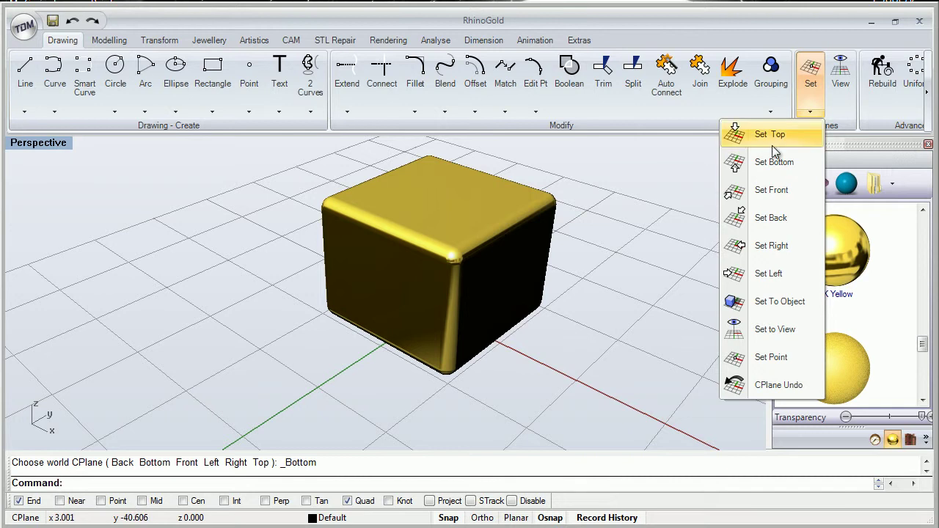
pyautogui.click(768, 385)
pyautogui.click(810, 112)
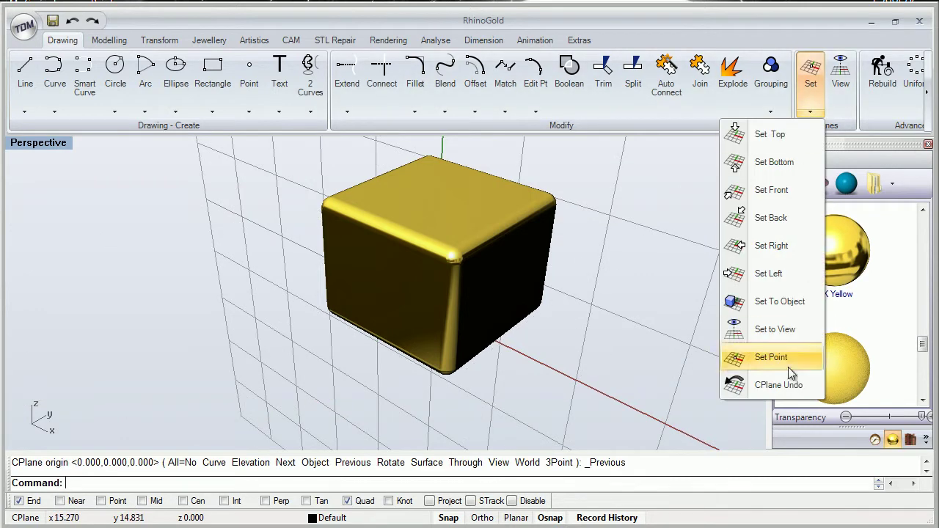
pyautogui.click(771, 385)
pyautogui.click(810, 112)
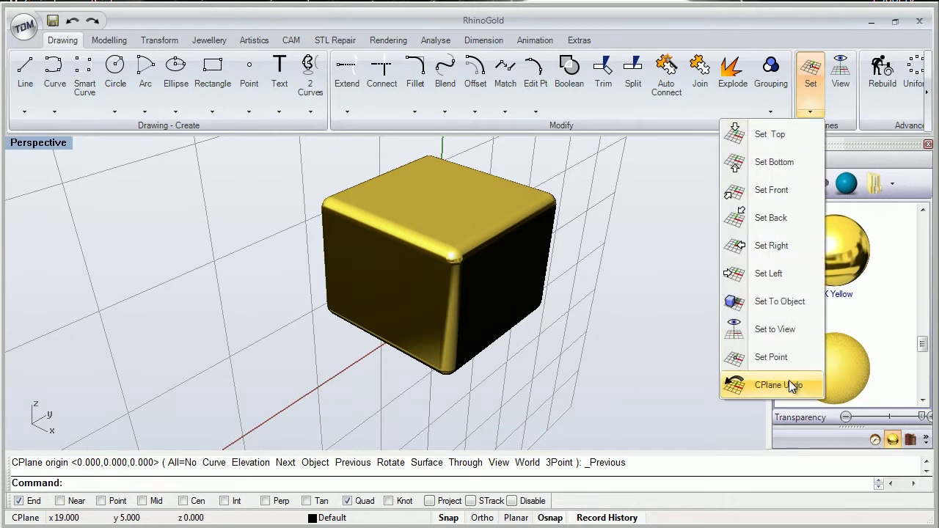
pyautogui.click(786, 382)
pyautogui.click(808, 114)
pyautogui.click(776, 385)
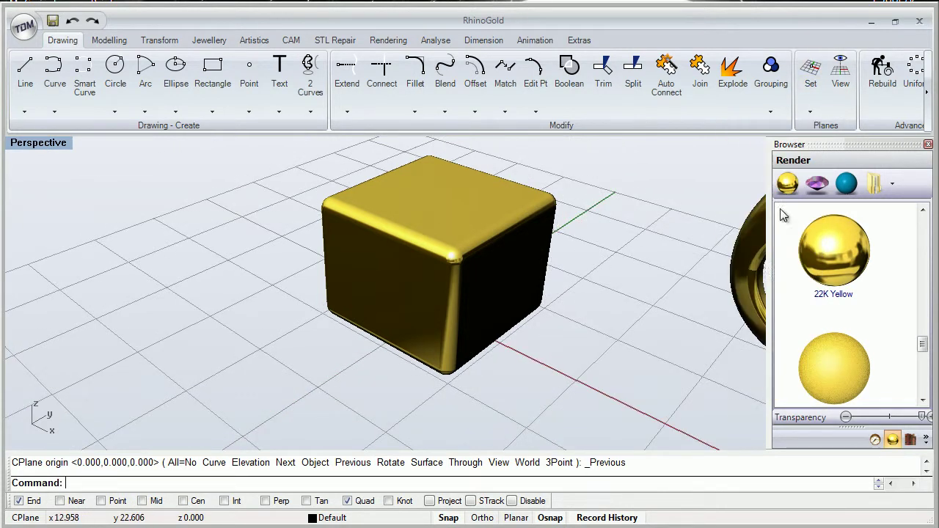
pyautogui.click(810, 112)
pyautogui.click(770, 385)
pyautogui.click(810, 113)
pyautogui.click(738, 387)
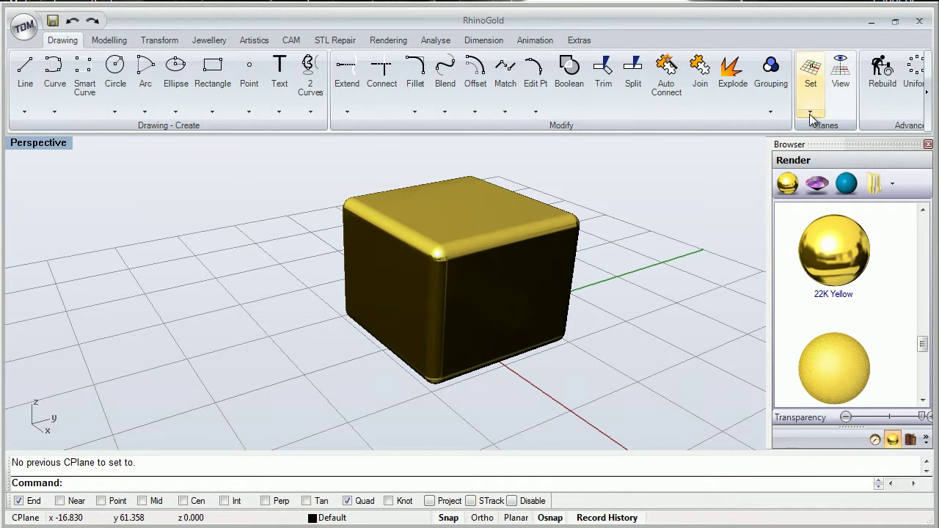
# - Align the construction plane to a side face of the gold cube with Set To Object
pyautogui.click(810, 114)
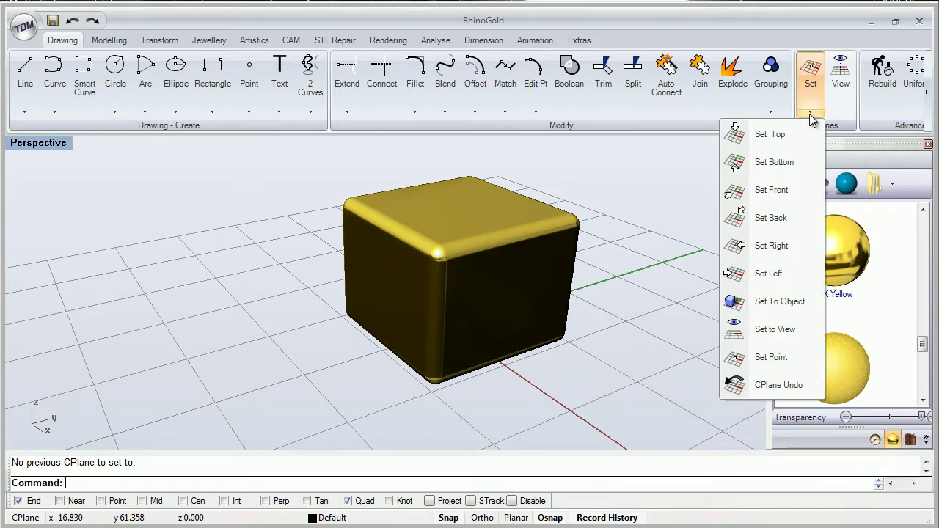
pyautogui.click(771, 304)
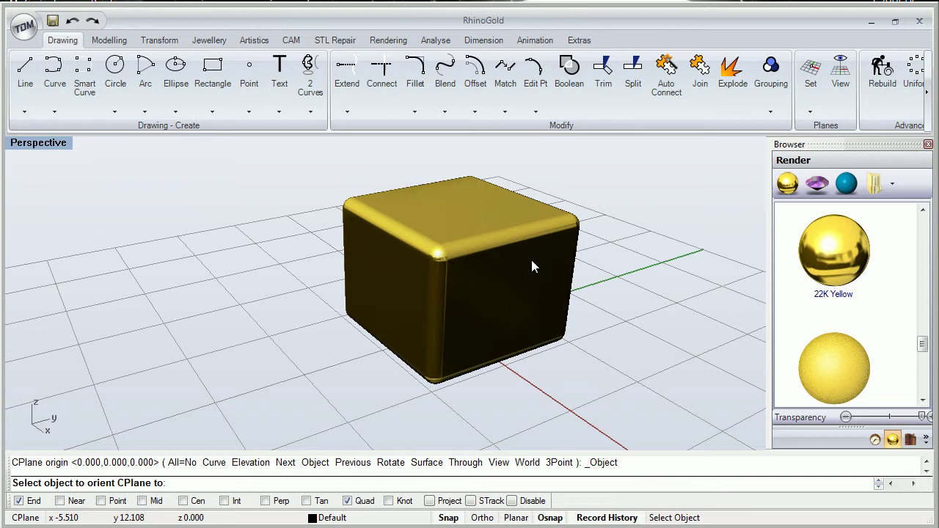
pyautogui.moveTo(525, 284); pyautogui.dragTo(476, 281, button='right')
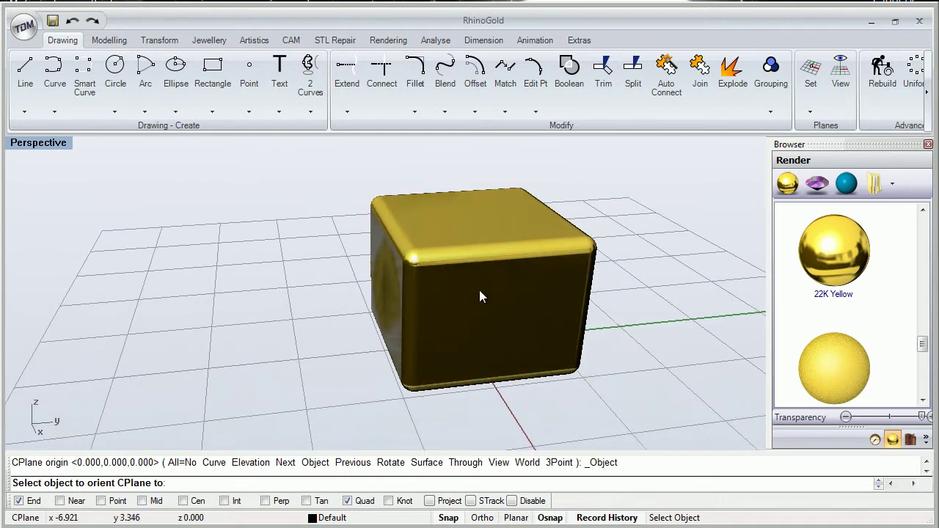
pyautogui.click(501, 310)
pyautogui.moveTo(500, 310)
pyautogui.mouseDown(button='right')
pyautogui.moveTo(505, 220)
pyautogui.moveTo(348, 217)
pyautogui.moveTo(372, 256)
pyautogui.moveTo(413, 223)
pyautogui.moveTo(394, 221)
pyautogui.moveTo(425, 224)
pyautogui.moveTo(415, 222)
pyautogui.mouseUp(button='right')
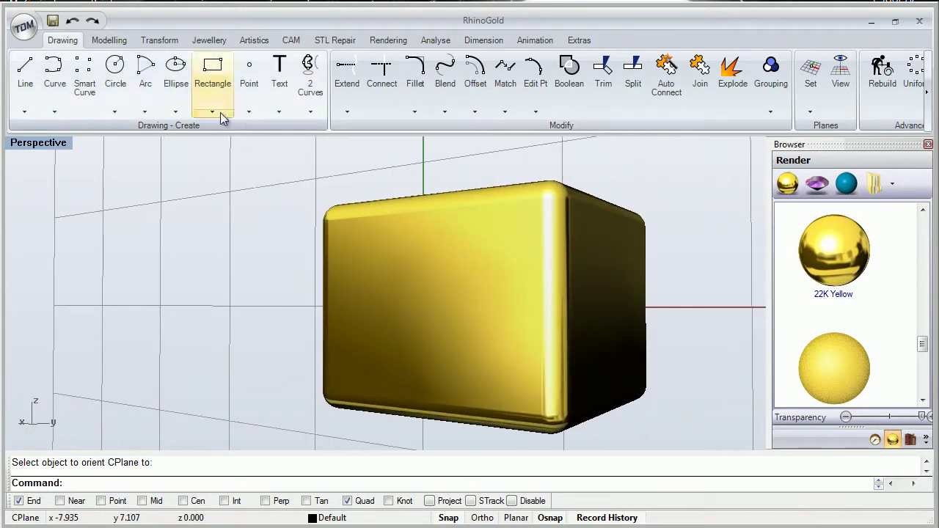
# - Draw a circle centred at the new plane's origin on that cube face
pyautogui.click(118, 77)
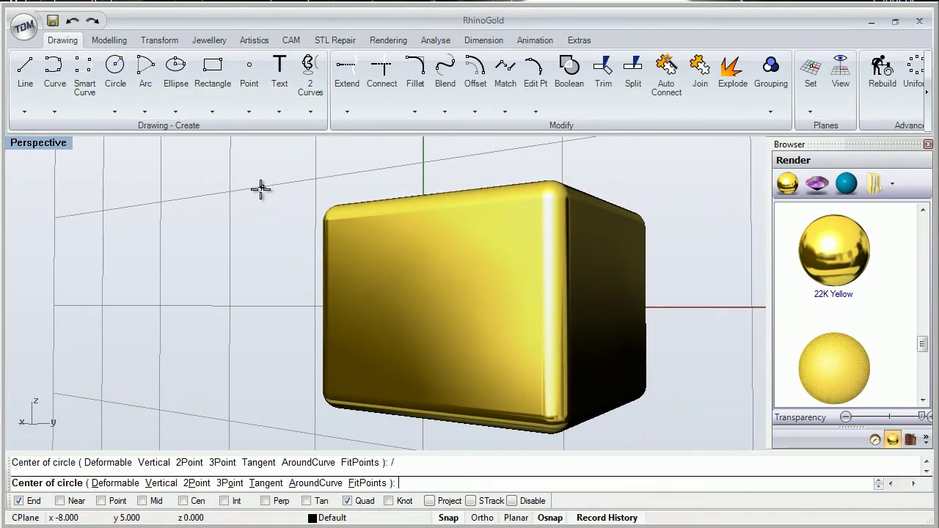
pyautogui.moveTo(260, 188); pyautogui.dragTo(299, 220, button='right')
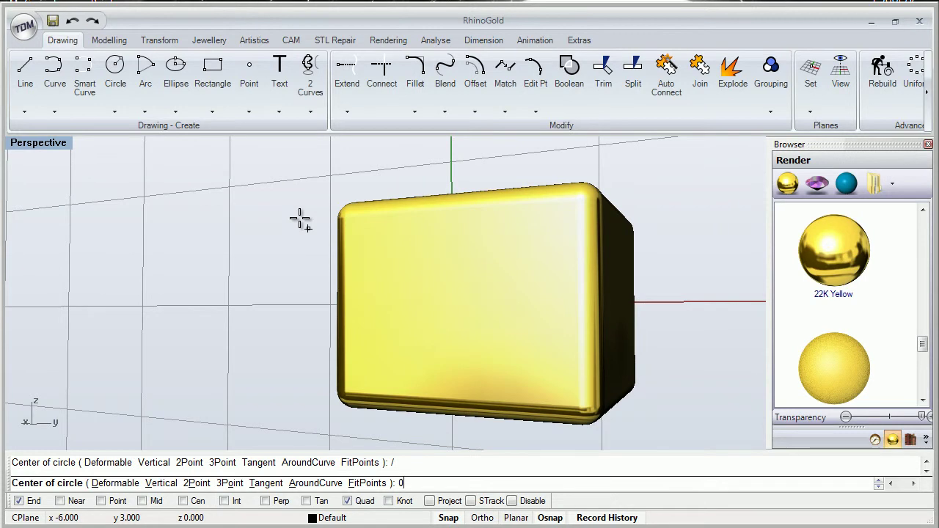
pyautogui.press('Return')
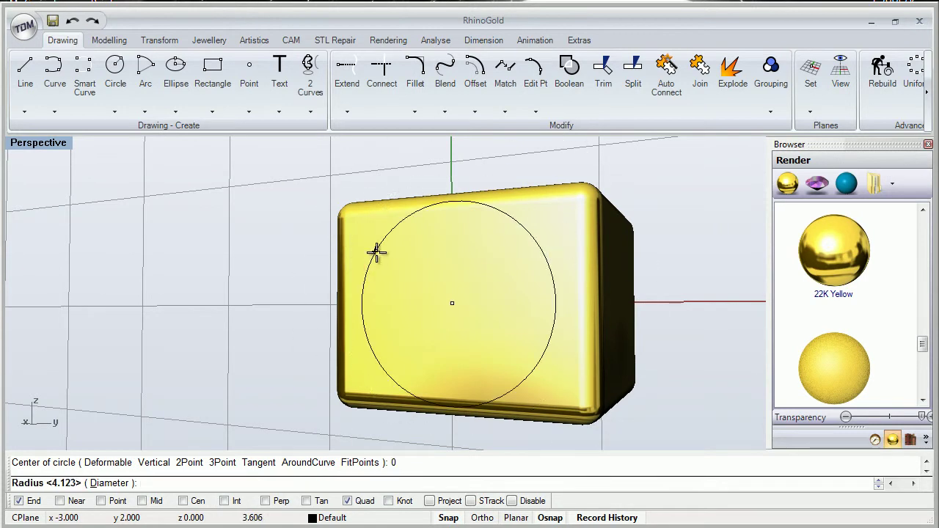
pyautogui.click(395, 258)
pyautogui.moveTo(395, 259); pyautogui.dragTo(638, 198, button='right')
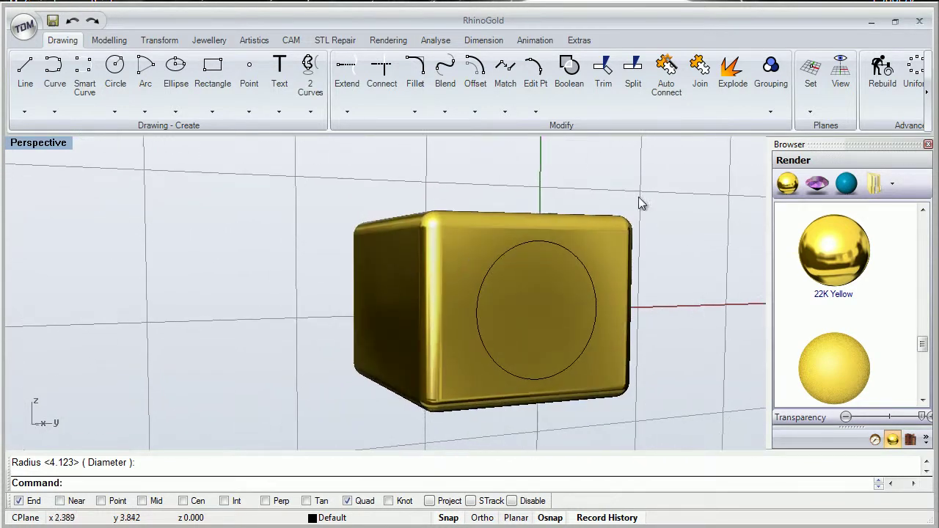
# - Align the construction plane to an adjacent face of the cube
pyautogui.click(810, 112)
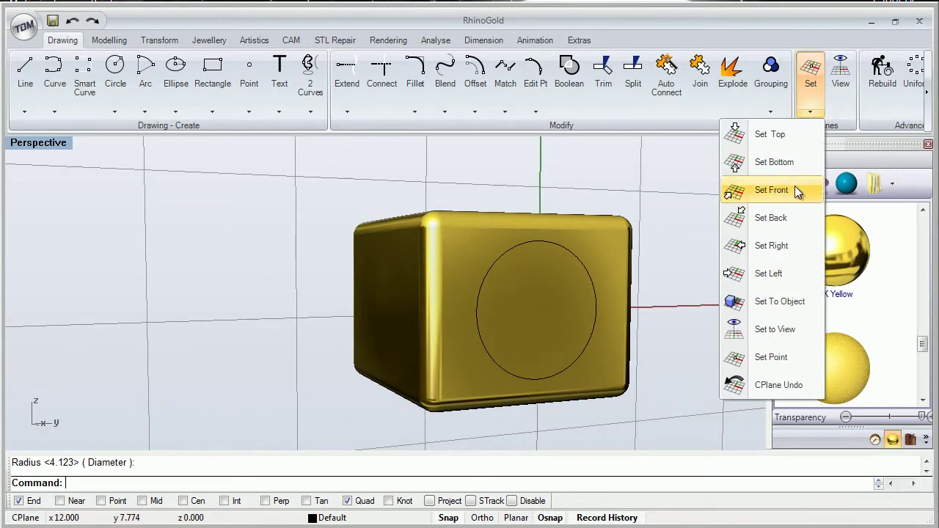
pyautogui.click(770, 306)
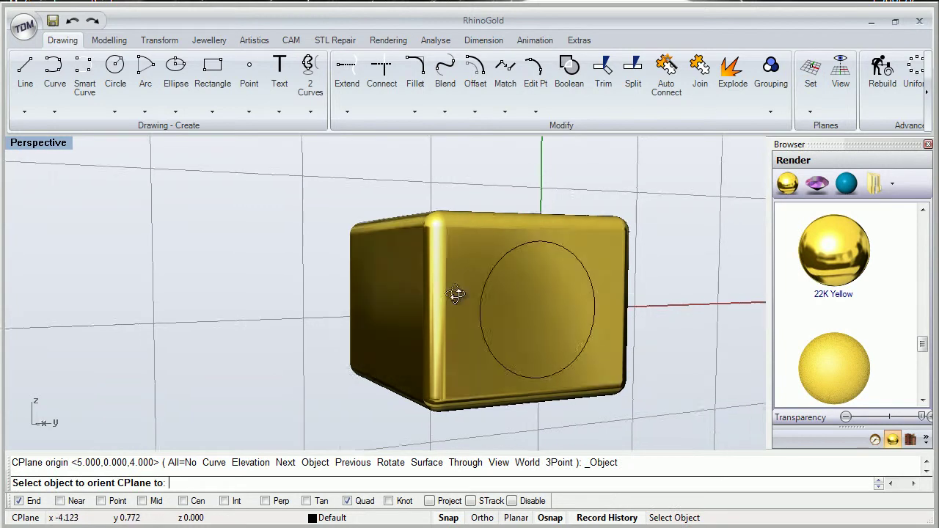
pyautogui.moveTo(450, 294); pyautogui.dragTo(447, 259, button='right')
# - Draw a second circle, radius 2.828, centred at 0 on that face
pyautogui.click(116, 74)
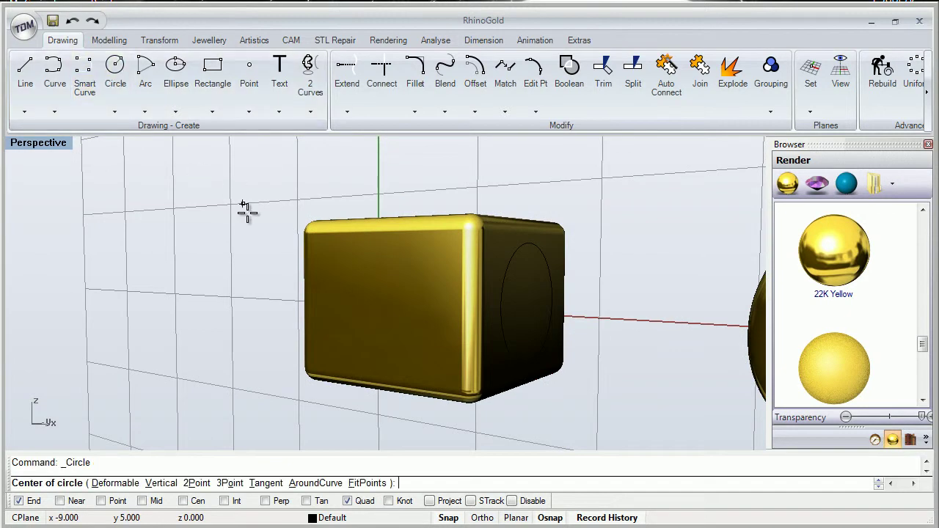
pyautogui.write('0')
pyautogui.press('Return')
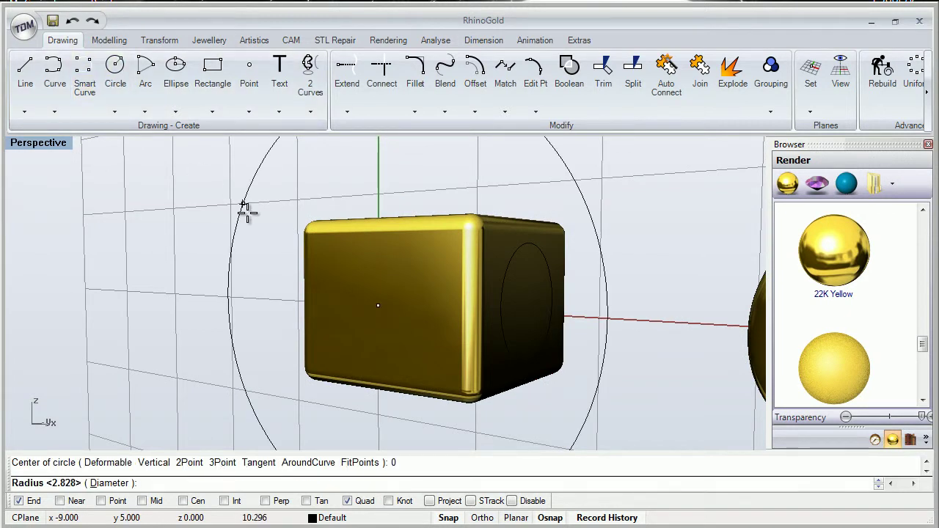
pyautogui.click(341, 270)
pyautogui.moveTo(341, 269); pyautogui.dragTo(359, 210, button='right')
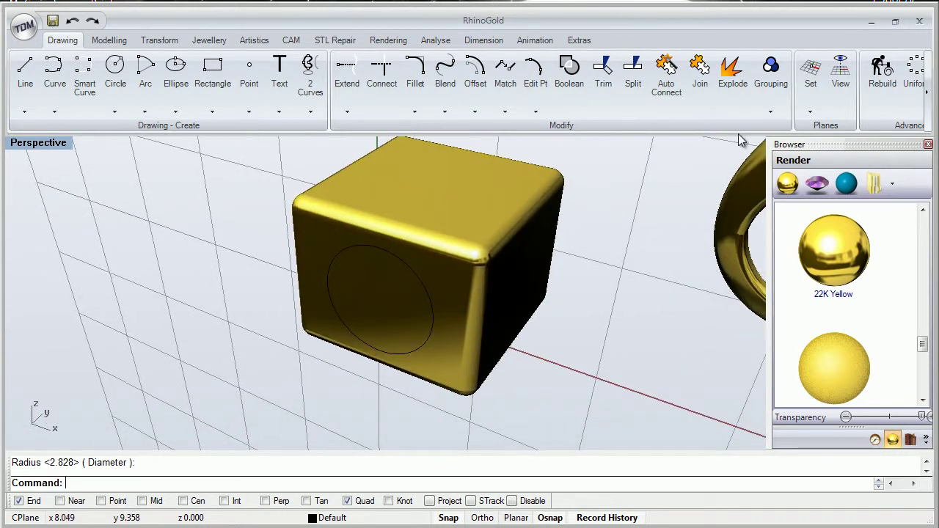
pyautogui.click(812, 114)
# - Align the construction plane to the cube's top face with Set To Object
pyautogui.click(778, 298)
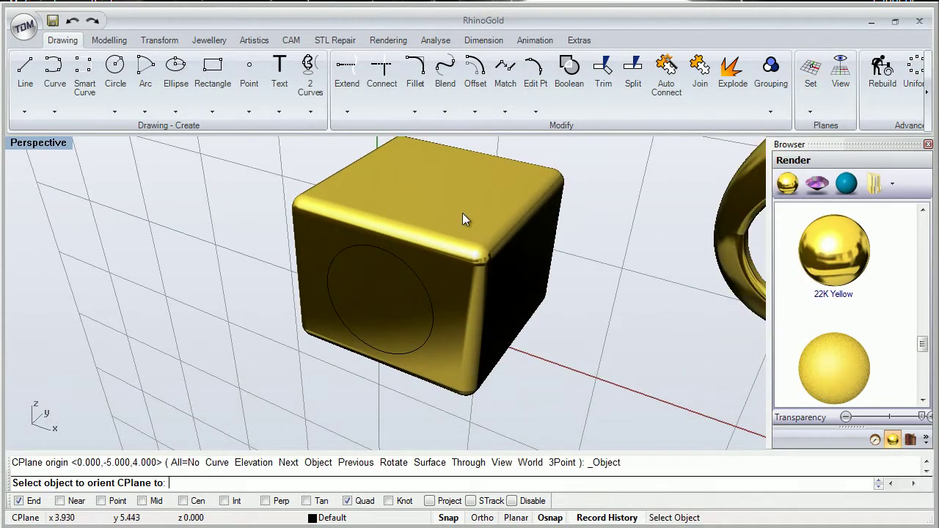
pyautogui.click(462, 219)
pyautogui.moveTo(448, 218); pyautogui.dragTo(235, 179, button='right')
# - Start a third circle with its centre at 0 on the top face
pyautogui.click(116, 84)
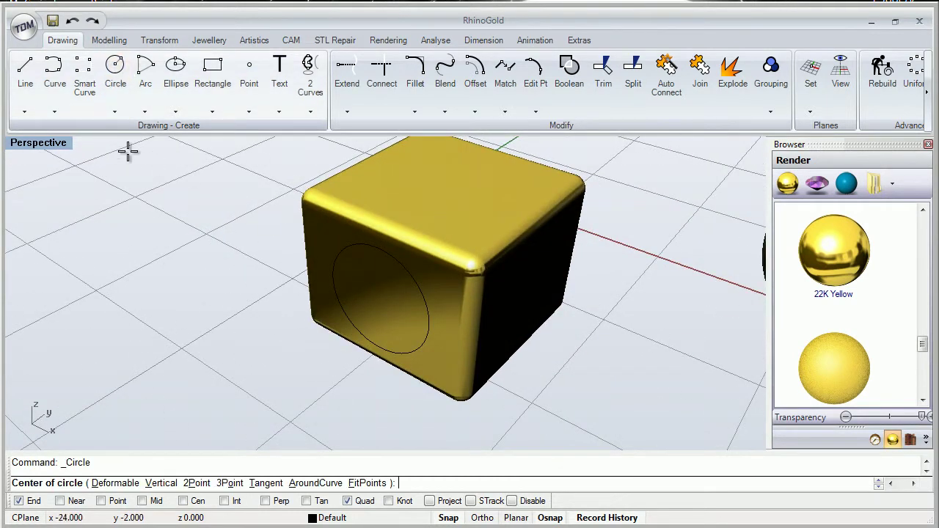
pyautogui.write('0')
pyautogui.press('Return')
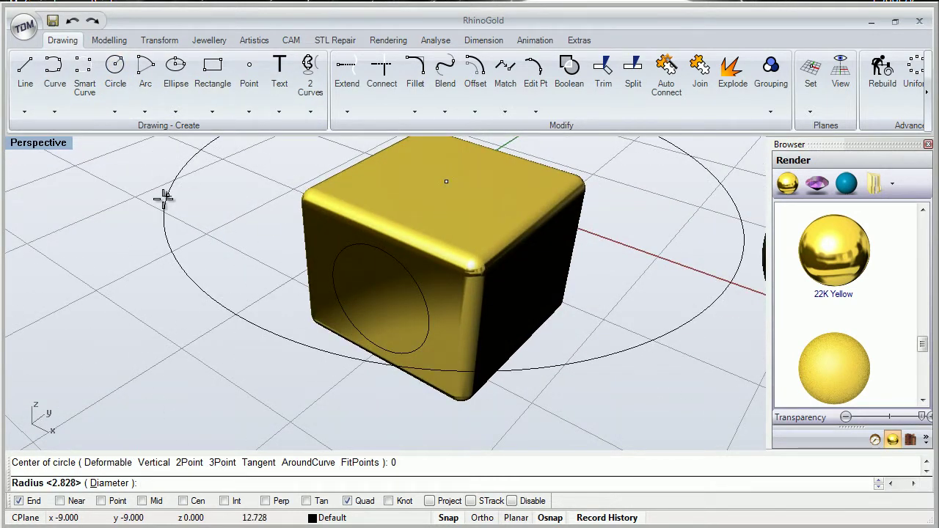
# - Finish the top-face circle and move the cube with its circles in front of the ring
pyautogui.click(367, 193)
pyautogui.scroll(-5, 367, 193)
pyautogui.scroll(2, 389, 282)
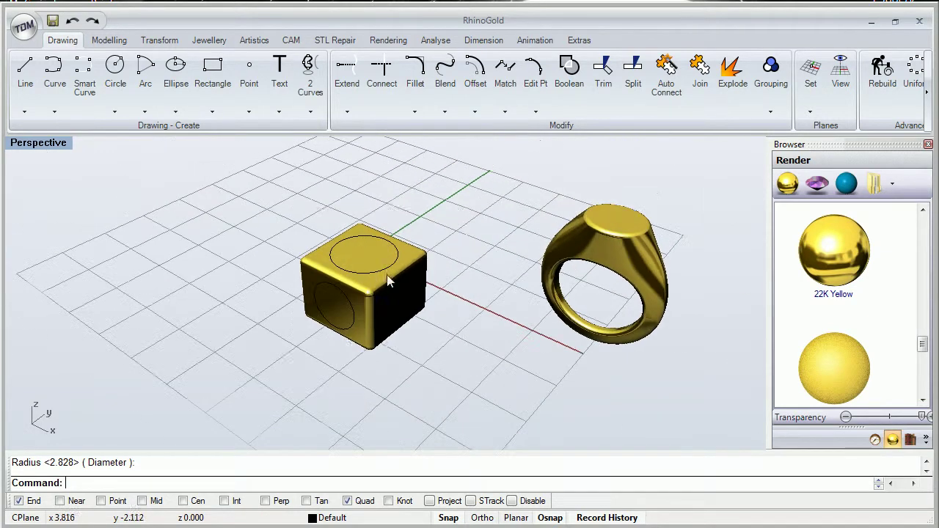
pyautogui.moveTo(441, 147); pyautogui.dragTo(308, 334)
pyautogui.moveTo(349, 290); pyautogui.dragTo(517, 345)
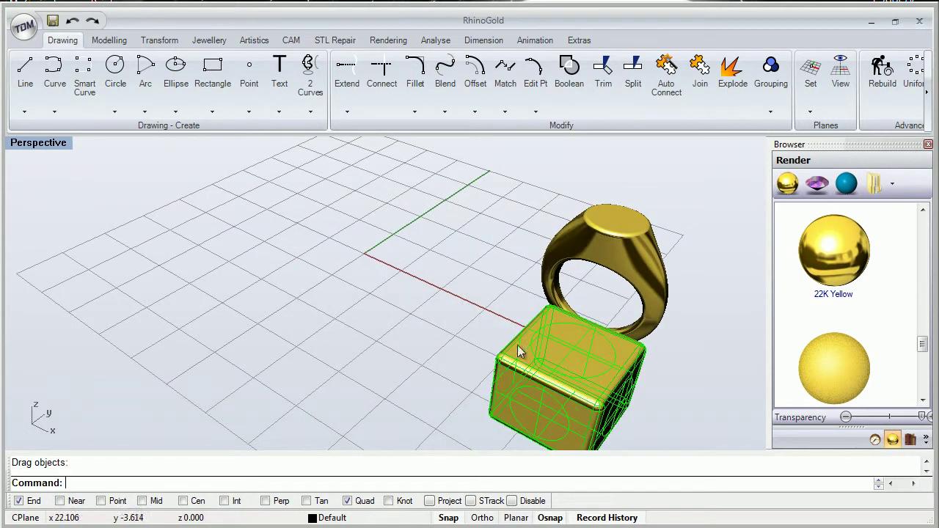
# - Drag the signet ring left beside the cube and orbit to a low side angle
pyautogui.click(464, 286)
pyautogui.moveTo(593, 263); pyautogui.dragTo(349, 281)
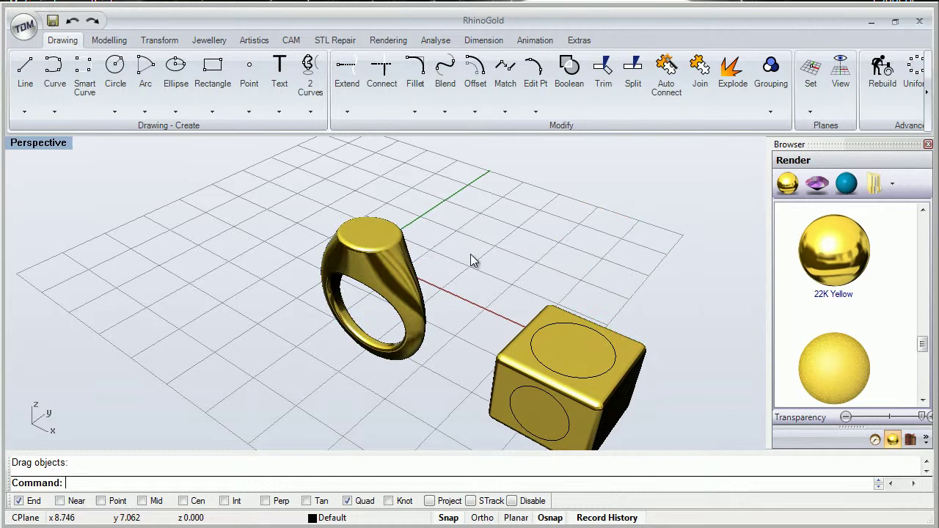
pyautogui.moveTo(473, 261); pyautogui.dragTo(370, 183, button='right')
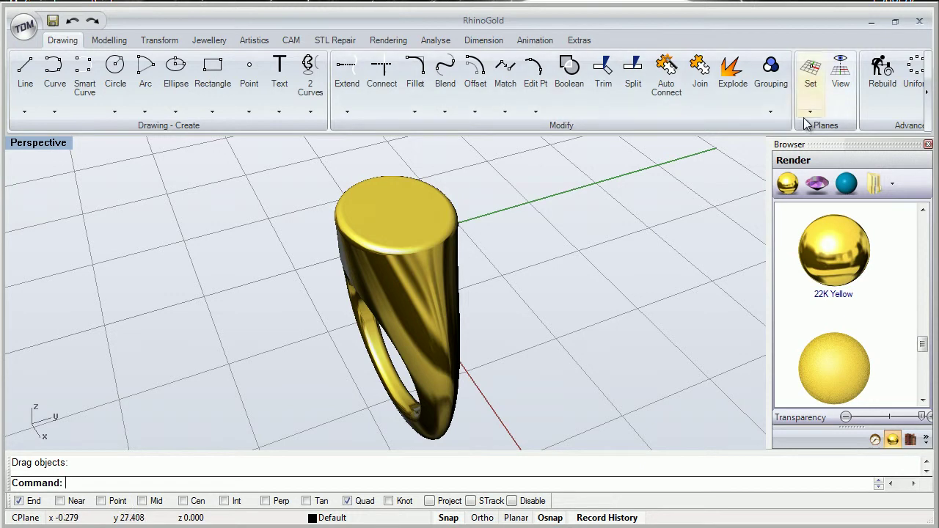
pyautogui.moveTo(352, 235); pyautogui.dragTo(411, 242, button='right')
pyautogui.click(386, 264)
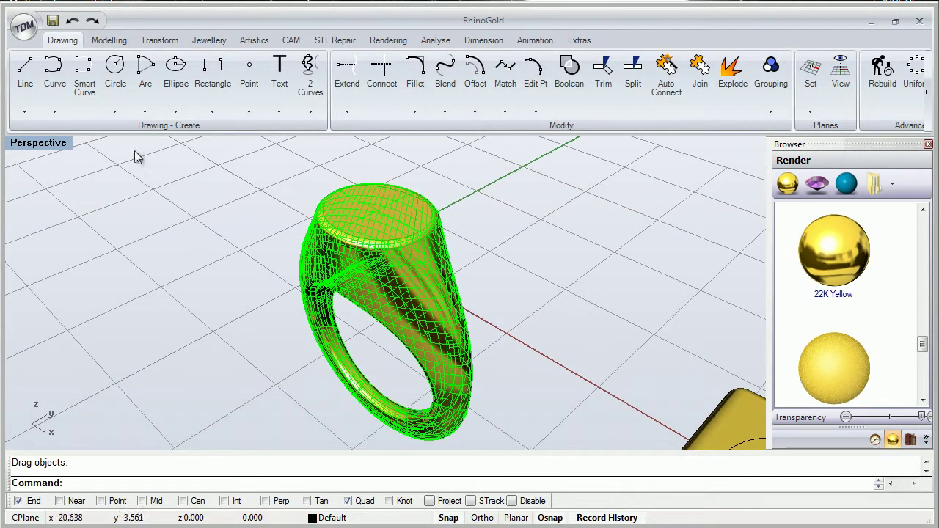
# - Show the three-viewport layout and rotate the signet ring onto its side in the Right view
pyautogui.hotkey('ctrl', 'm')
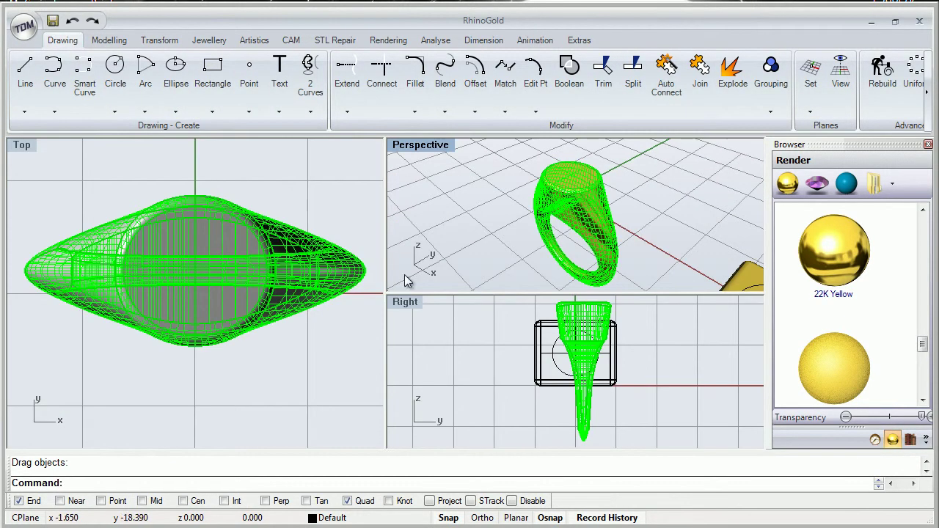
pyautogui.moveTo(590, 379); pyautogui.dragTo(539, 377, button='right')
pyautogui.moveTo(484, 334); pyautogui.dragTo(595, 341)
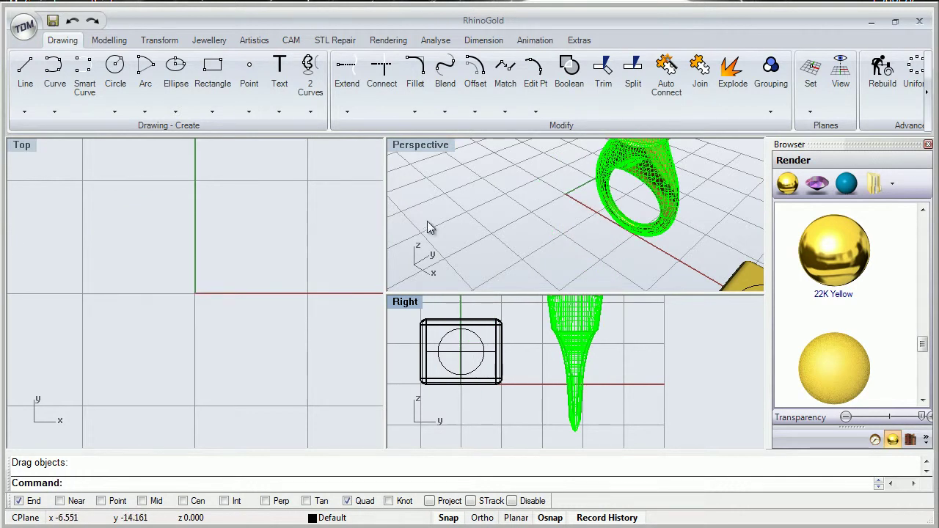
pyautogui.write('R6t')
pyautogui.press('Return')
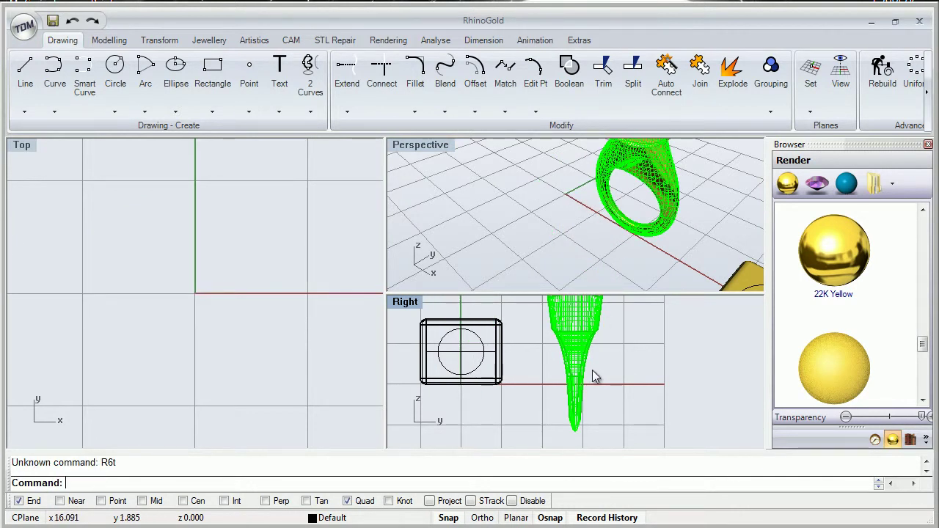
pyautogui.write('Rotate')
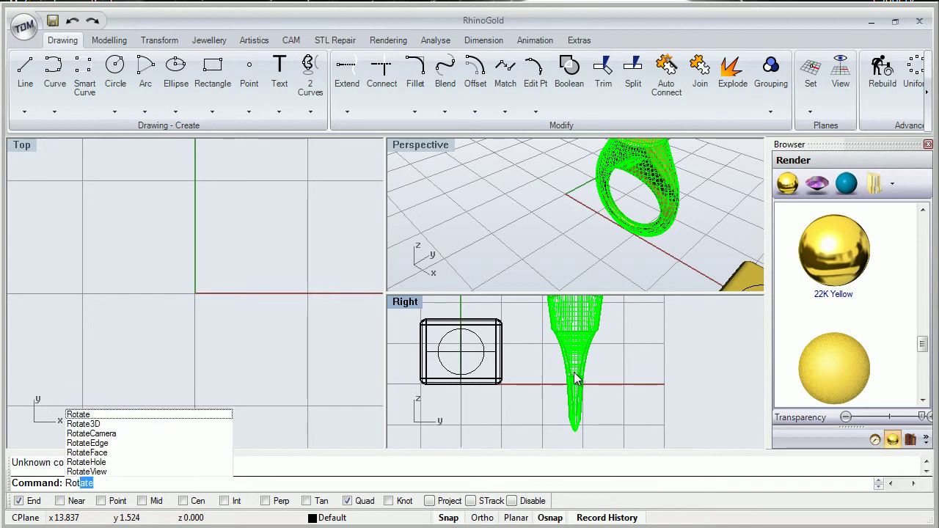
pyautogui.press('Return')
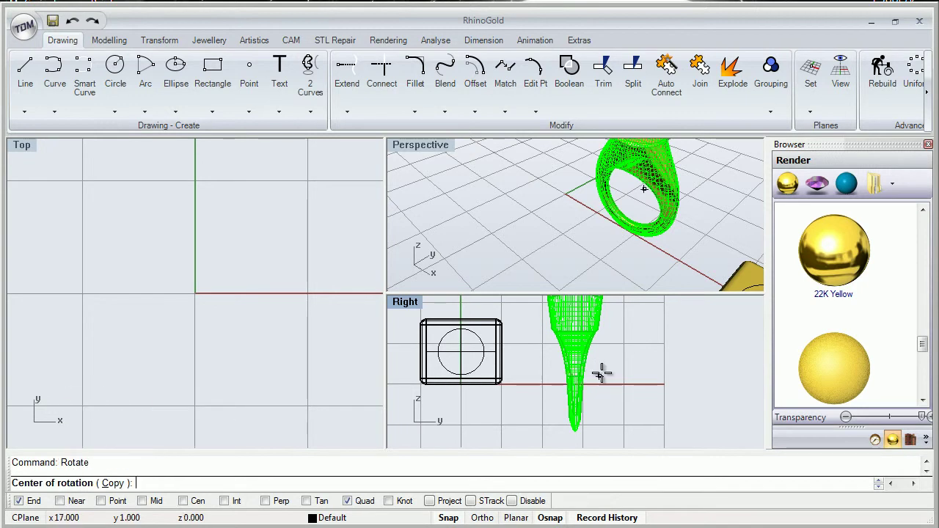
pyautogui.click(600, 376)
pyautogui.click(600, 328)
pyautogui.click(646, 352)
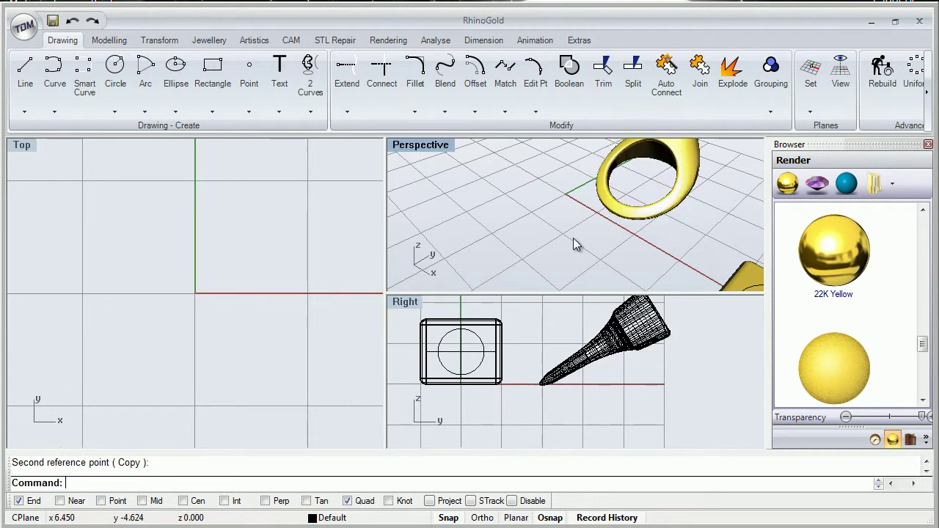
# - Maximize the Perspective view and align the construction plane to the ring's flat top
pyautogui.doubleClick(429, 145)
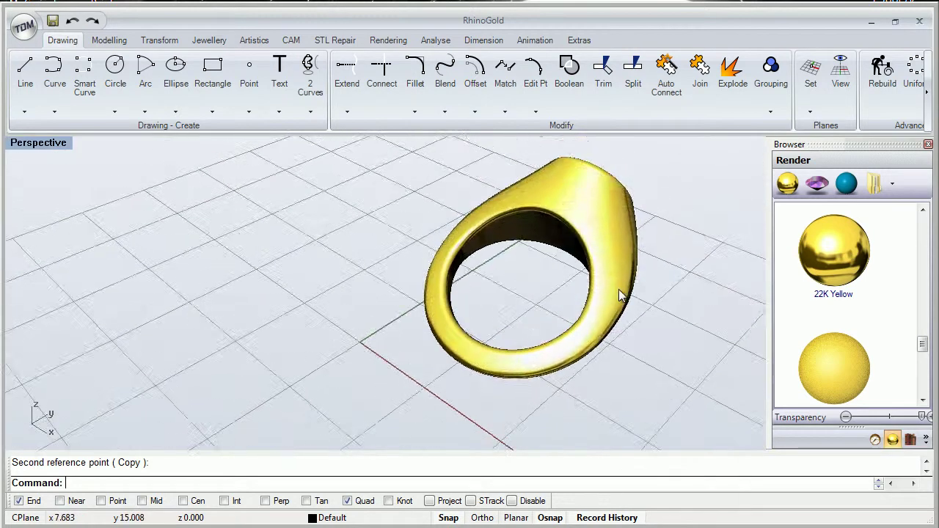
pyautogui.moveTo(619, 289); pyautogui.dragTo(336, 296, button='right')
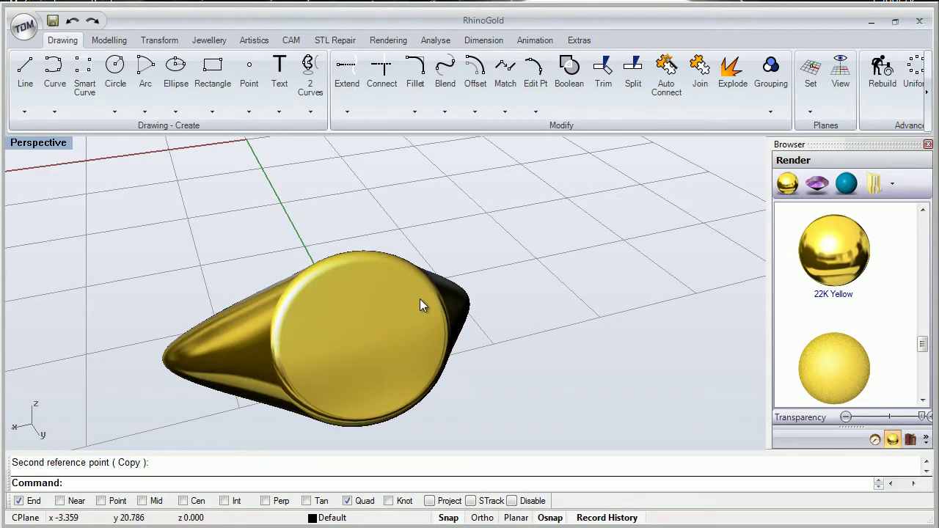
pyautogui.moveTo(330, 337); pyautogui.dragTo(551, 243, button='right')
pyautogui.click(810, 112)
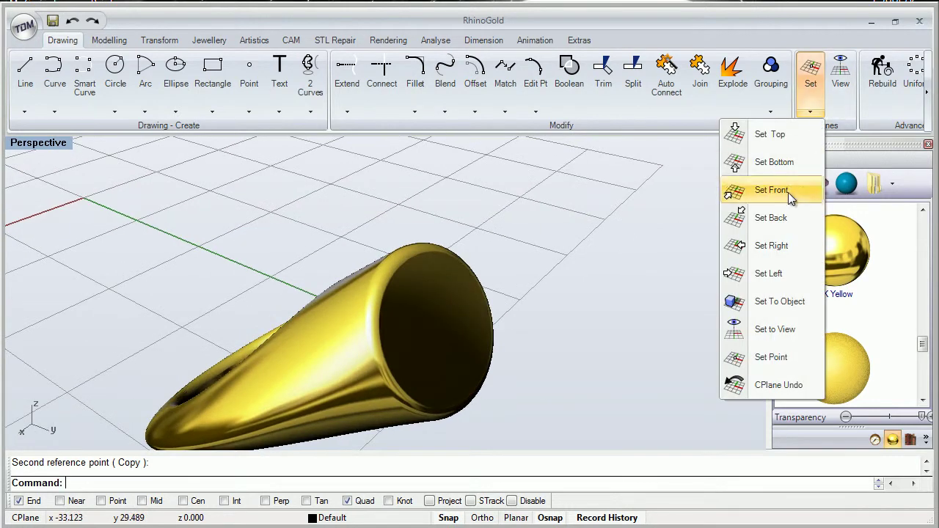
pyautogui.click(769, 303)
pyautogui.moveTo(698, 310); pyautogui.dragTo(243, 231, button='right')
# - Draw concentric circles of radius 3, 2 and 1 centred on the ring's flat top
pyautogui.click(116, 70)
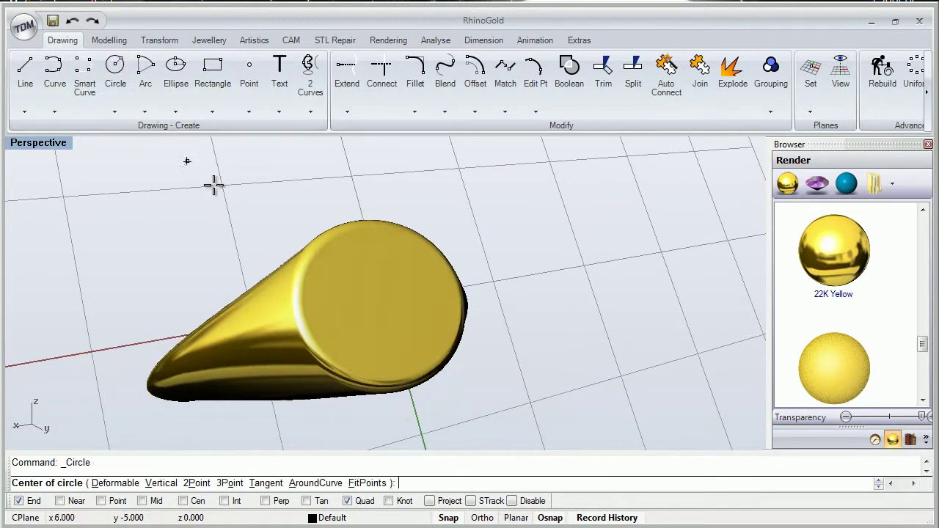
pyautogui.write('/')
pyautogui.press('Return')
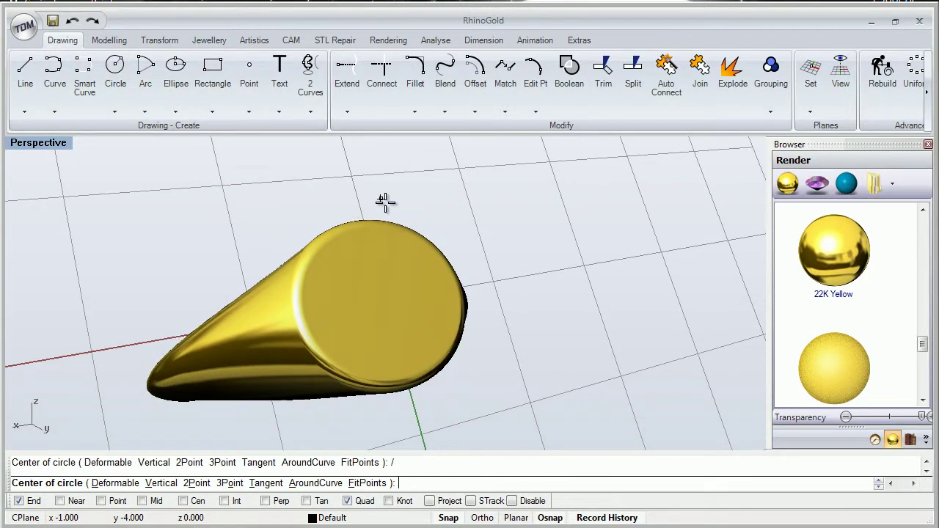
pyautogui.click(385, 300)
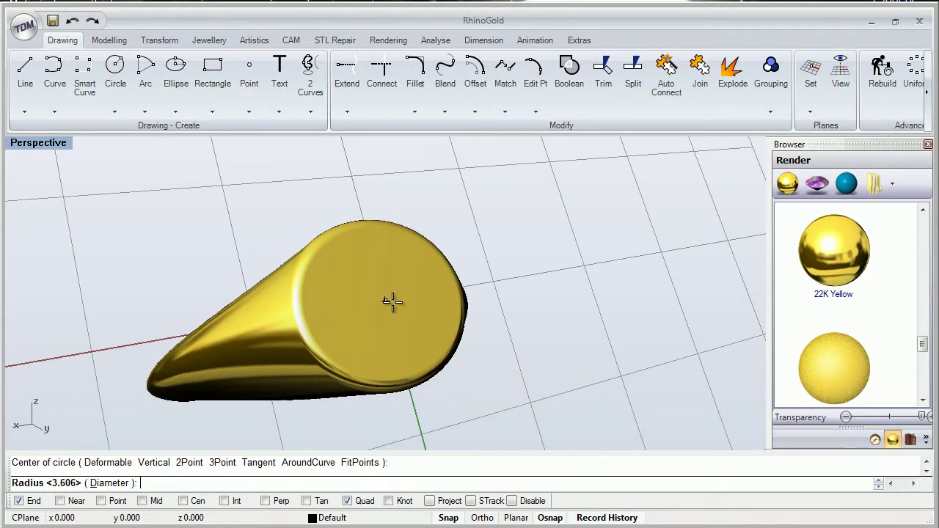
pyautogui.click(440, 290)
pyautogui.press('Return')
pyautogui.click(386, 300)
pyautogui.click(420, 285)
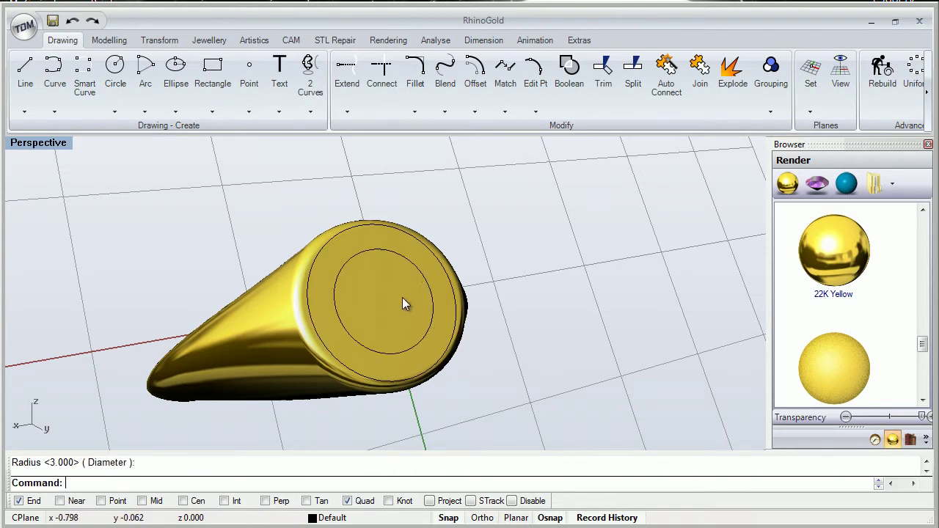
pyautogui.press('Return')
pyautogui.click(384, 300)
pyautogui.click(409, 304)
pyautogui.moveTo(525, 281); pyautogui.dragTo(493, 256, button='right')
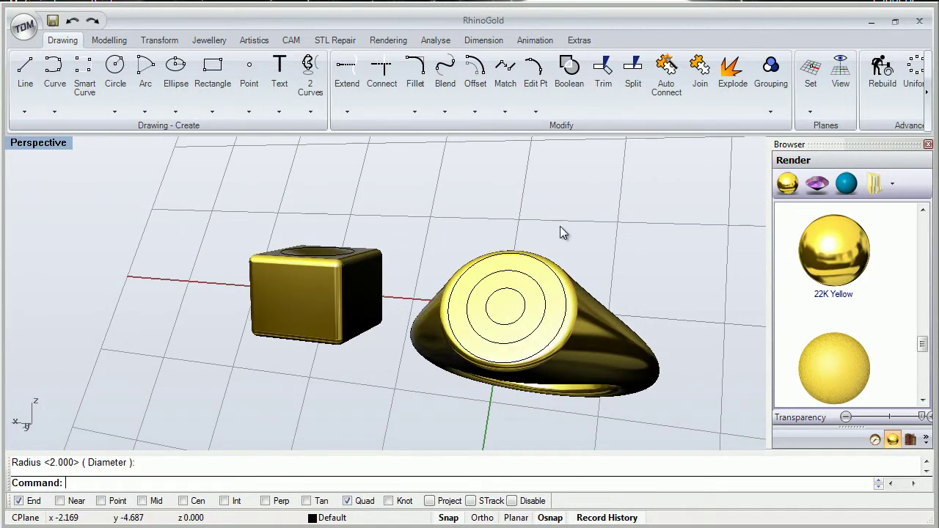
# - Run CPlane Undo repeatedly, restoring a horizontal construction plane with origin at 5, 0, 4
pyautogui.click(810, 110)
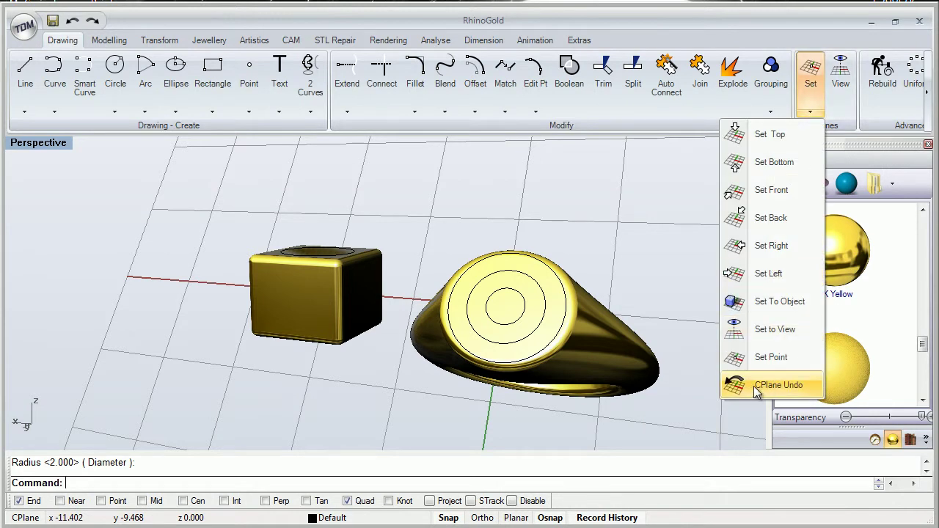
pyautogui.click(753, 386)
pyautogui.click(810, 110)
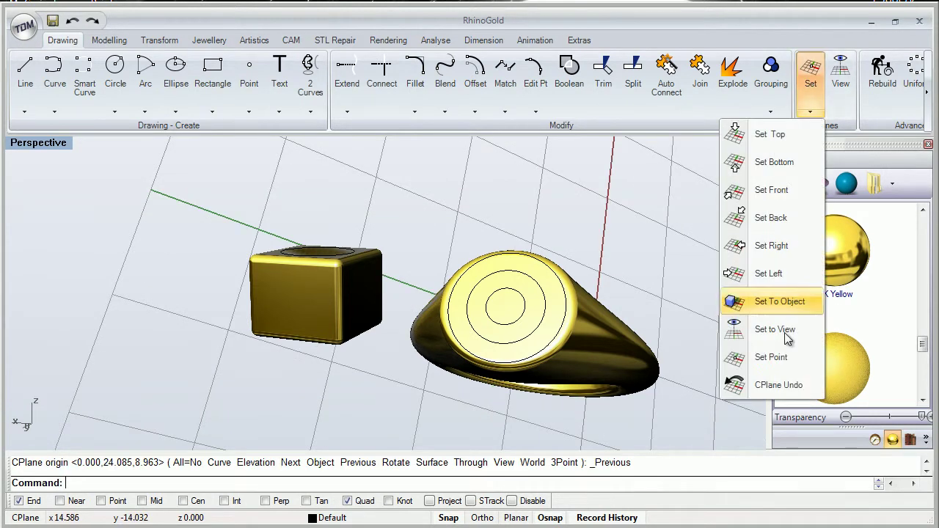
pyautogui.click(758, 386)
pyautogui.click(807, 110)
pyautogui.click(760, 383)
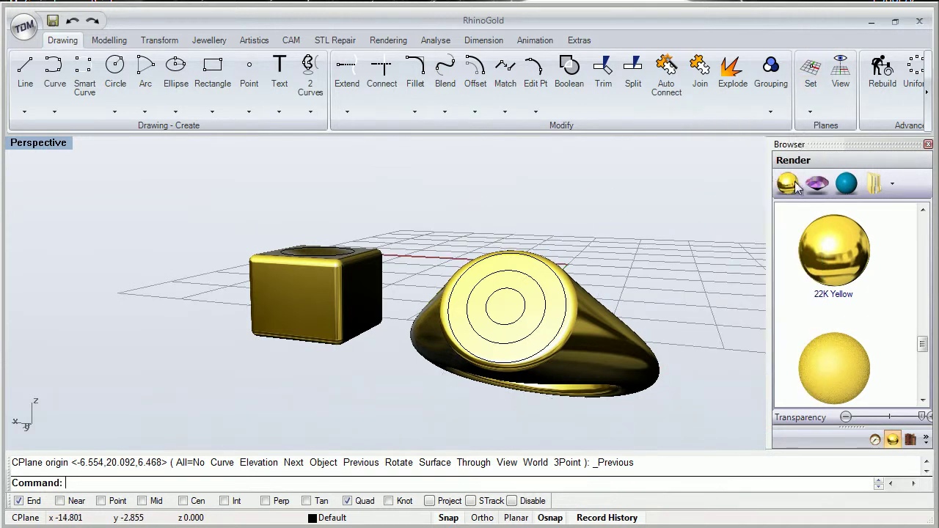
pyautogui.click(808, 112)
pyautogui.click(758, 386)
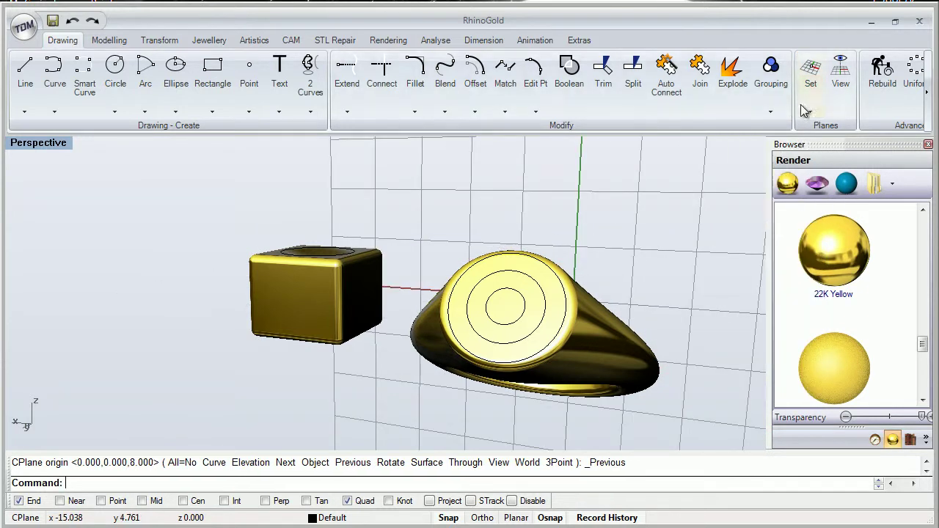
pyautogui.click(810, 73)
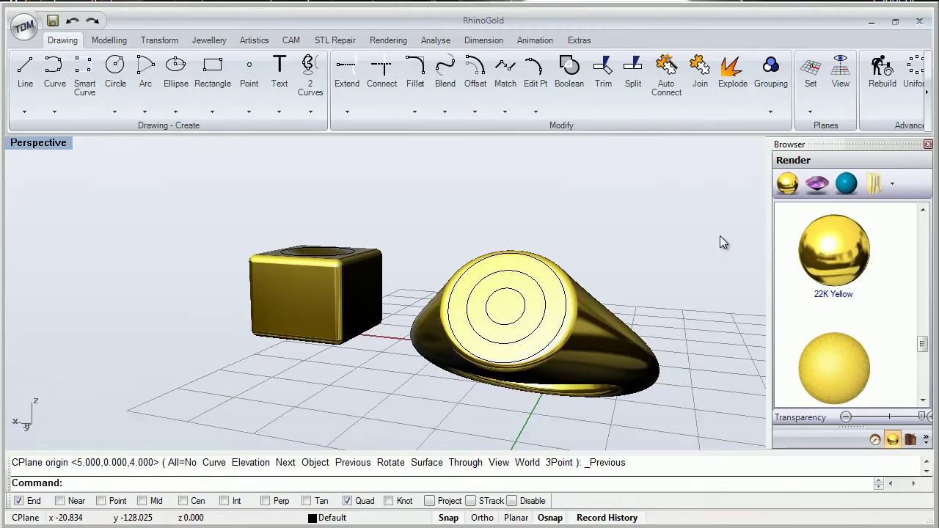